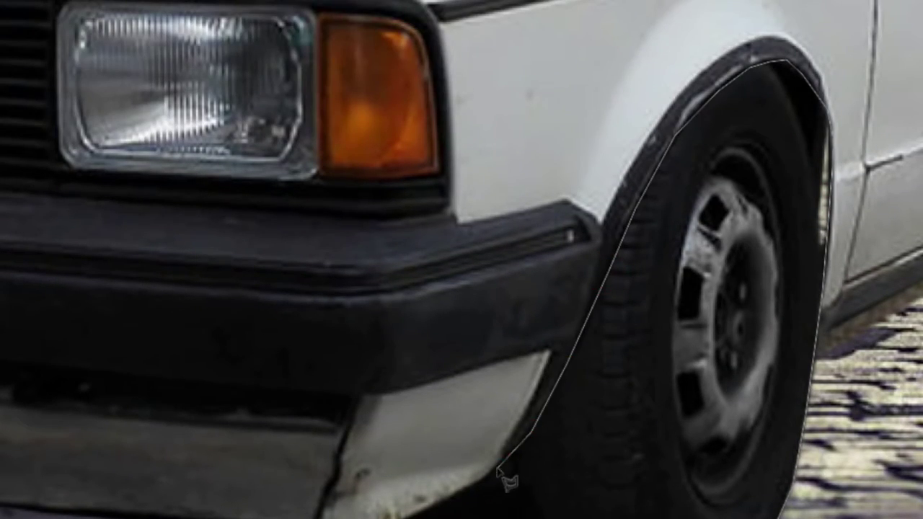
# - Fill the front and rear wheel arches with black, then cut away the windshield glass
pyautogui.doubleClick(509, 480)
pyautogui.hotkey('alt', 'BackSpace')
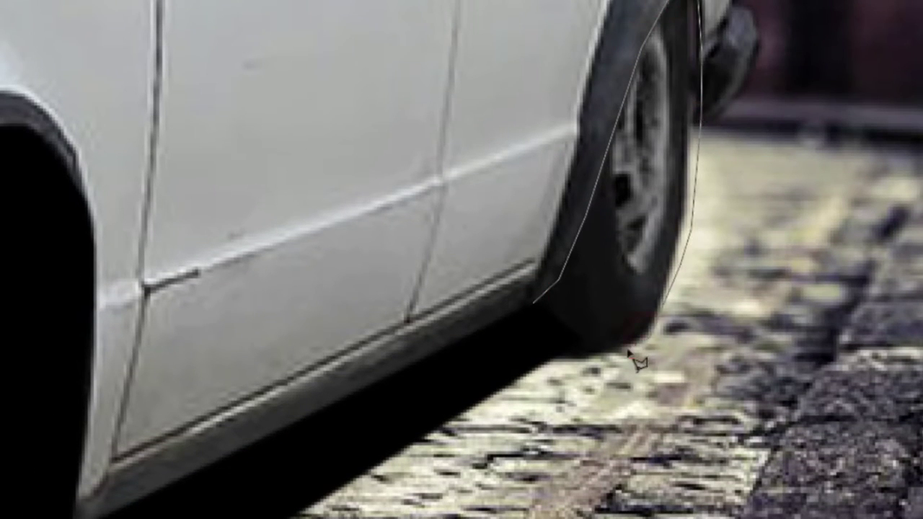
pyautogui.doubleClick(649, 338)
pyautogui.hotkey('alt', 'BackSpace')
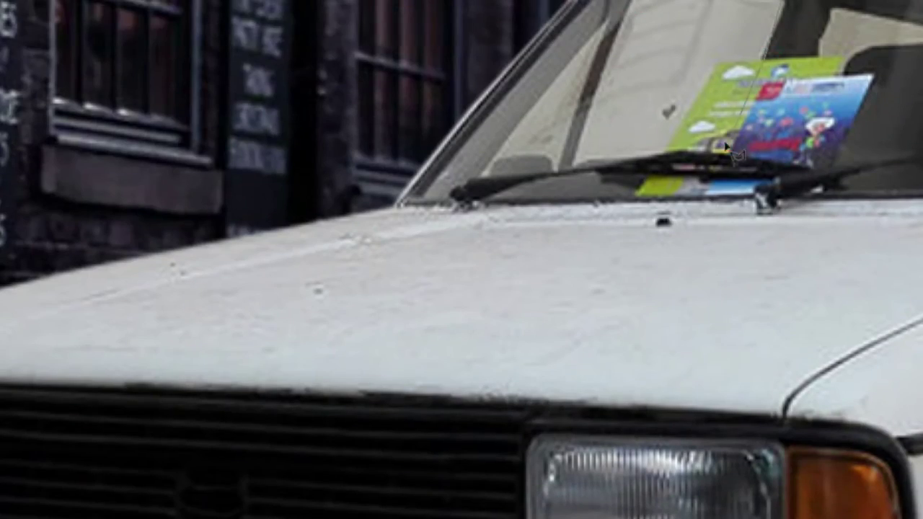
pyautogui.press('Delete')
# - Cover the windshield sticker and card strip with reflection, dark grey and dark blue fills
pyautogui.click(824, 35)
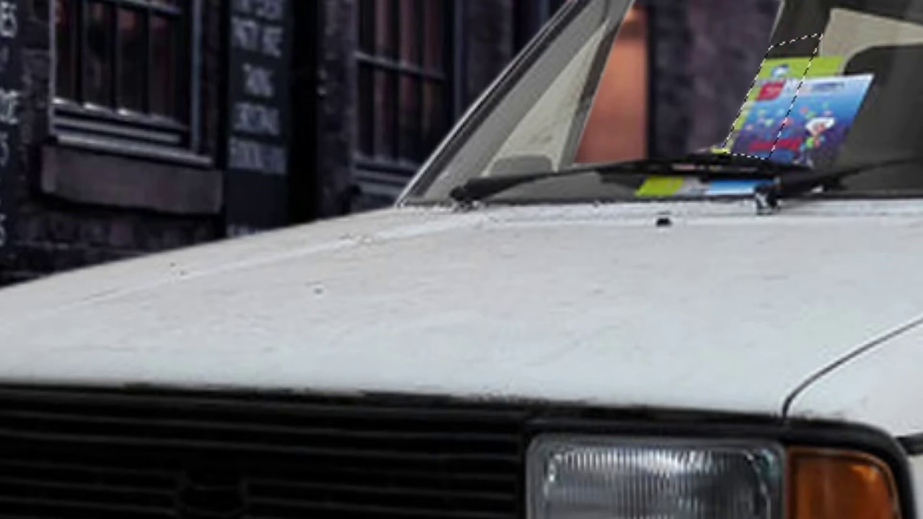
pyautogui.press('Delete')
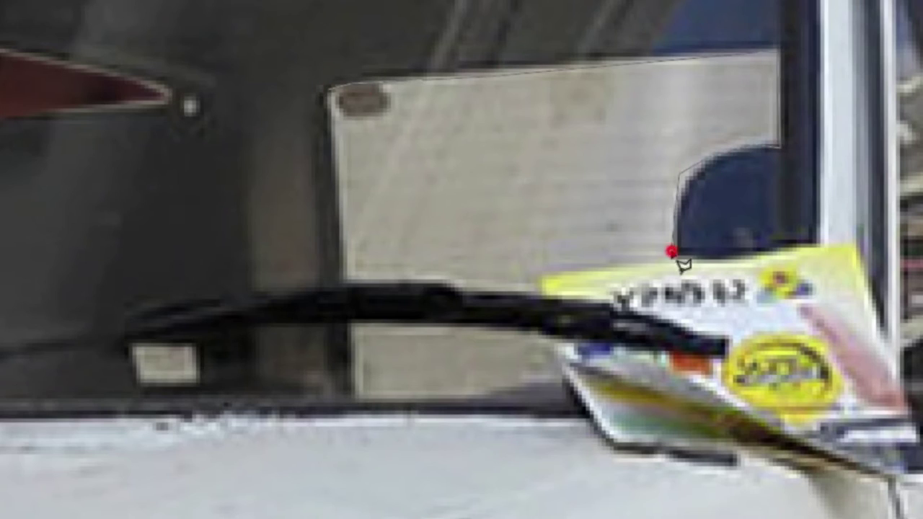
pyautogui.click(333, 245)
pyautogui.press('Delete')
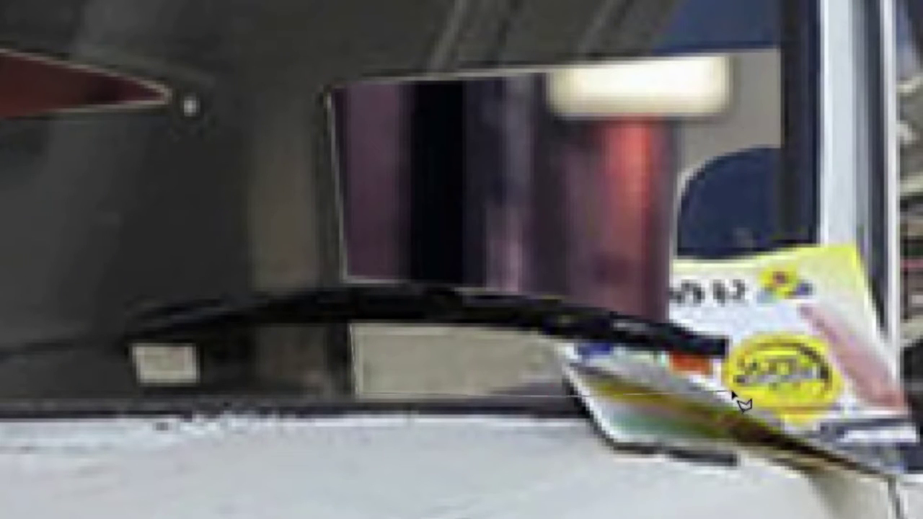
pyautogui.click(345, 312)
pyautogui.press('Delete')
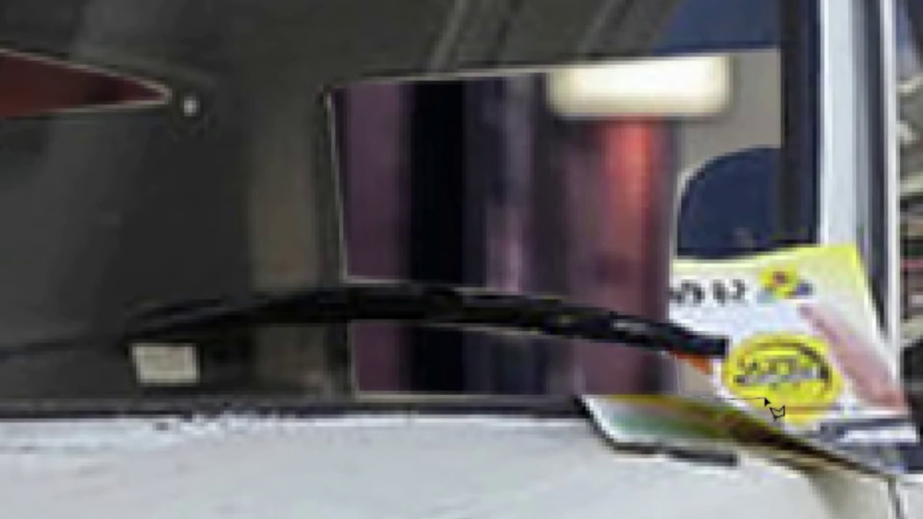
pyautogui.click(678, 249)
pyautogui.press('Delete')
pyautogui.hotkey('ctrl', 'd')
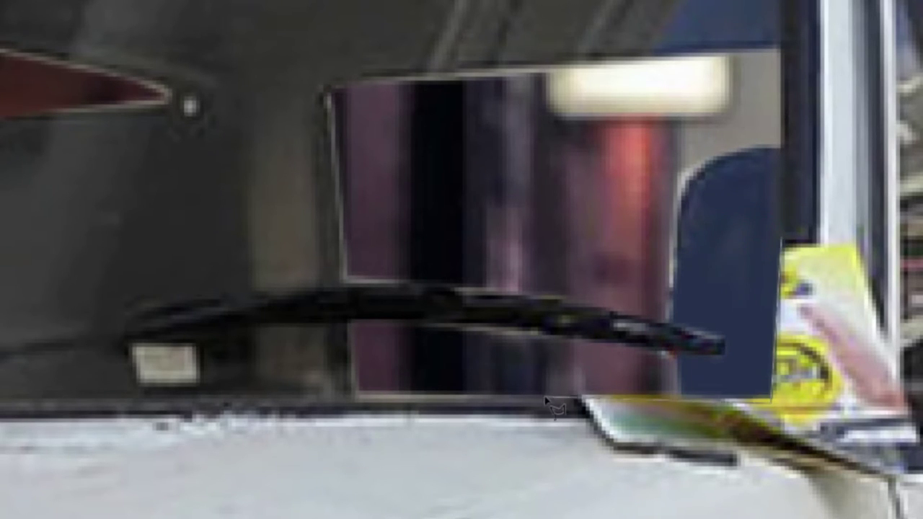
# - Paint out the remaining sticker up the pillar and grey over the yellow-green wiper strip
pyautogui.click(809, 422)
pyautogui.press('Delete')
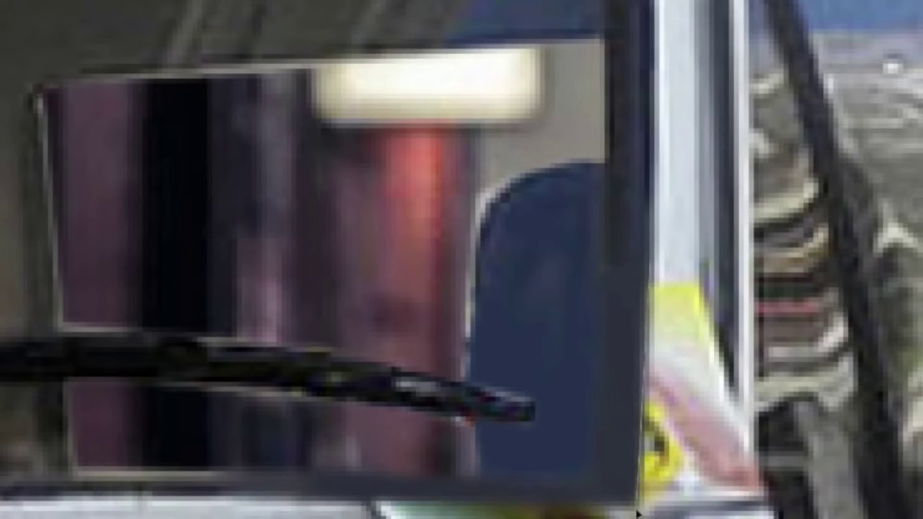
pyautogui.click(398, 498)
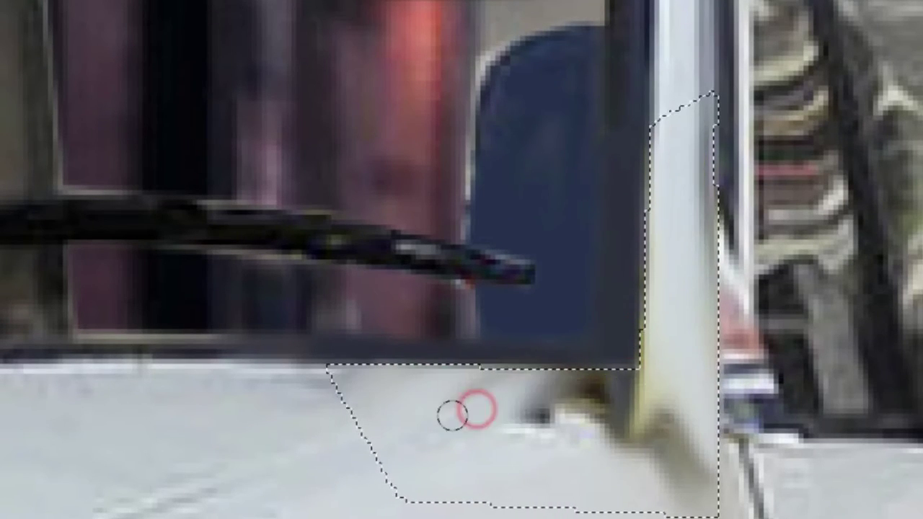
pyautogui.moveTo(452, 415)
pyautogui.mouseDown()
pyautogui.moveTo(610, 381)
pyautogui.moveTo(688, 431)
pyautogui.moveTo(682, 152)
pyautogui.moveTo(718, 126)
pyautogui.mouseUp()
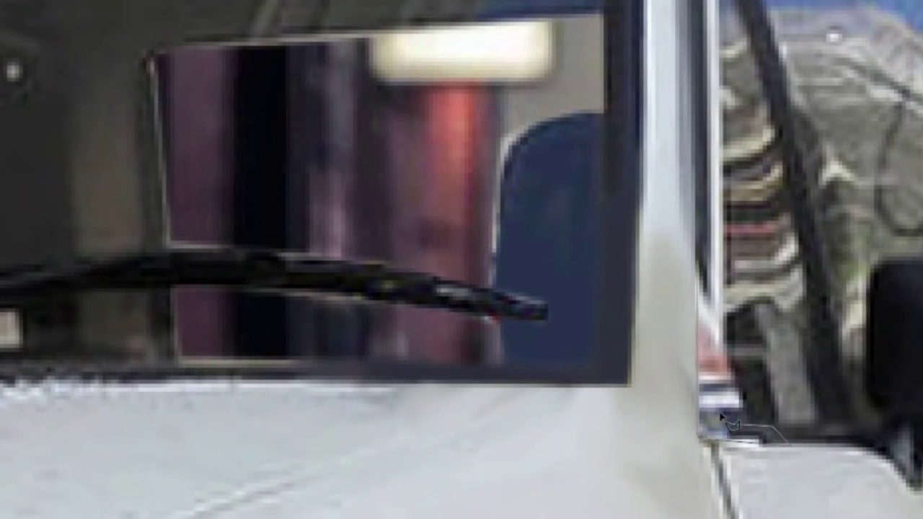
pyautogui.moveTo(724, 417); pyautogui.dragTo(703, 254)
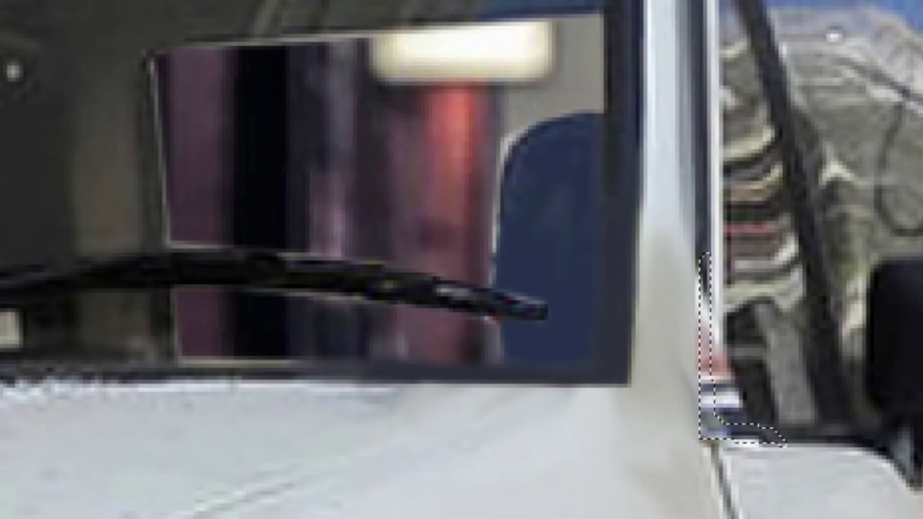
pyautogui.press('Delete')
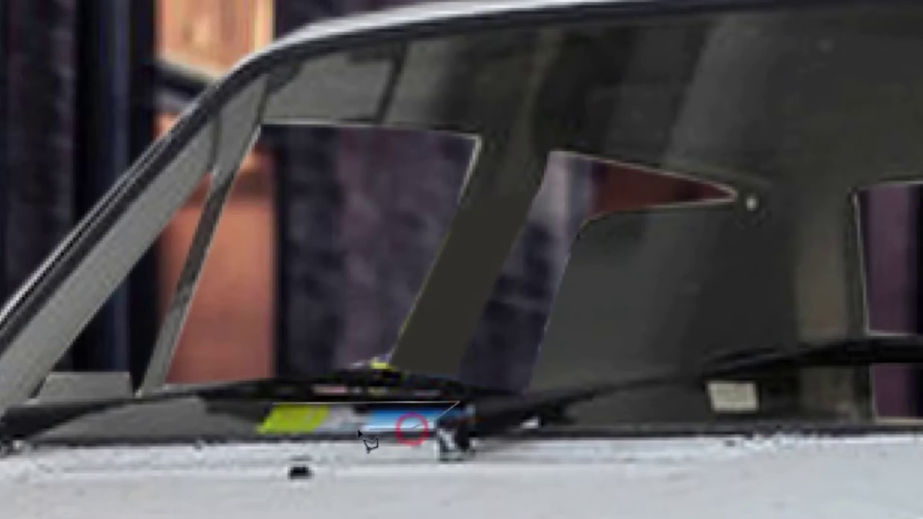
pyautogui.moveTo(370, 432); pyautogui.dragTo(44, 436)
pyautogui.moveTo(433, 414); pyautogui.dragTo(281, 408)
pyautogui.press('Delete')
pyautogui.hotkey('ctrl', 'd')
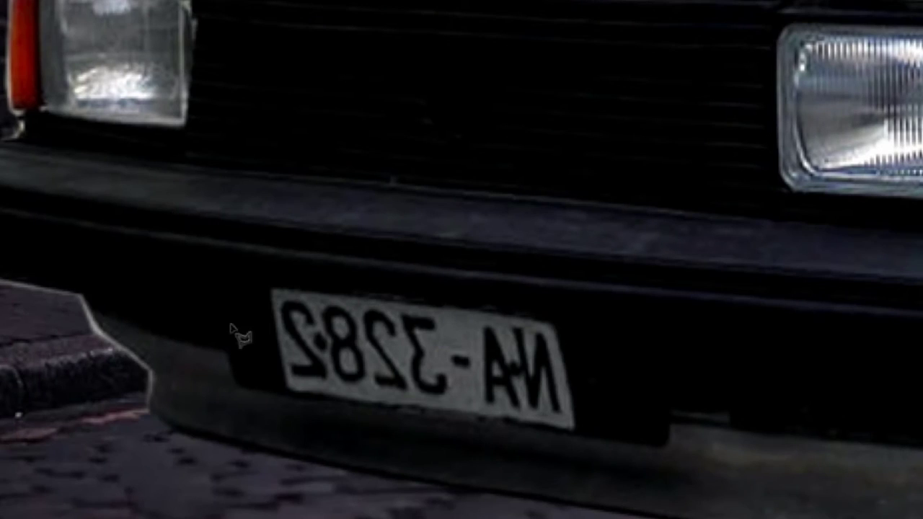
# - Darken the bumper strip above the plate and fill the front number plate black
pyautogui.moveTo(209, 274); pyautogui.dragTo(92, 294)
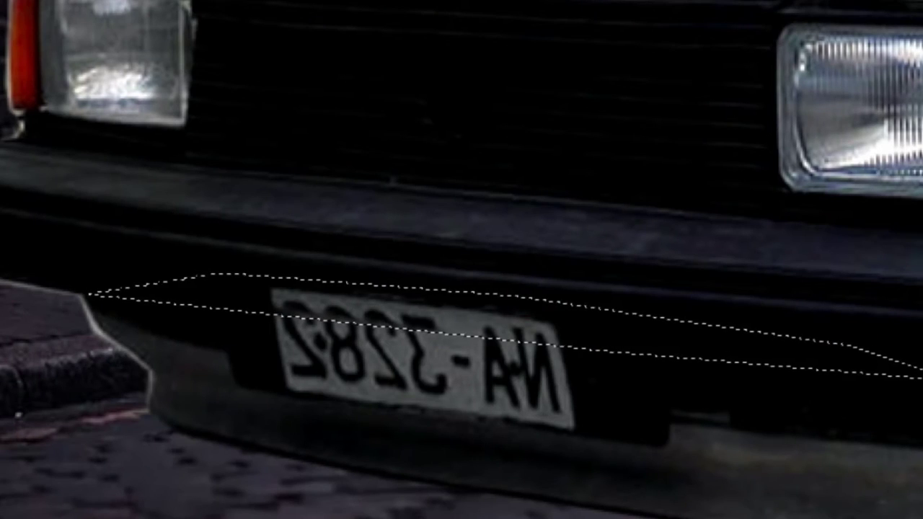
pyautogui.press('Delete')
pyautogui.moveTo(252, 305); pyautogui.dragTo(272, 397)
pyautogui.press('Delete')
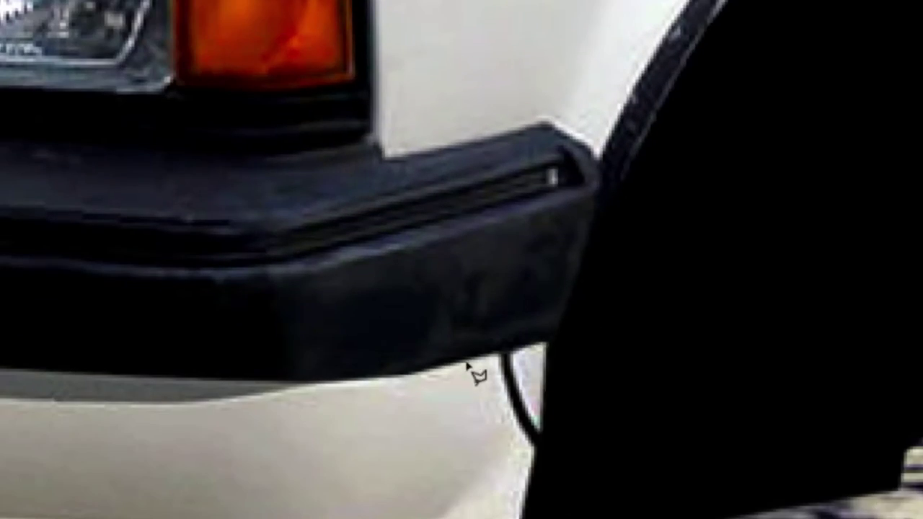
pyautogui.moveTo(478, 354); pyautogui.dragTo(488, 457)
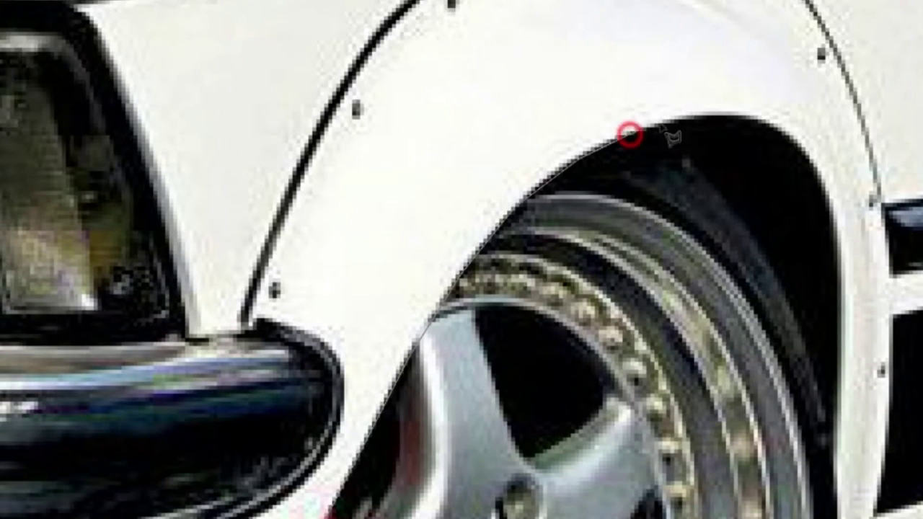
# - Paste the donor car's fender flare over the front arch at 5.89 cm wide and match its brightness
pyautogui.moveTo(838, 222); pyautogui.dragTo(851, 445)
pyautogui.moveTo(905, 141); pyautogui.dragTo(848, 220)
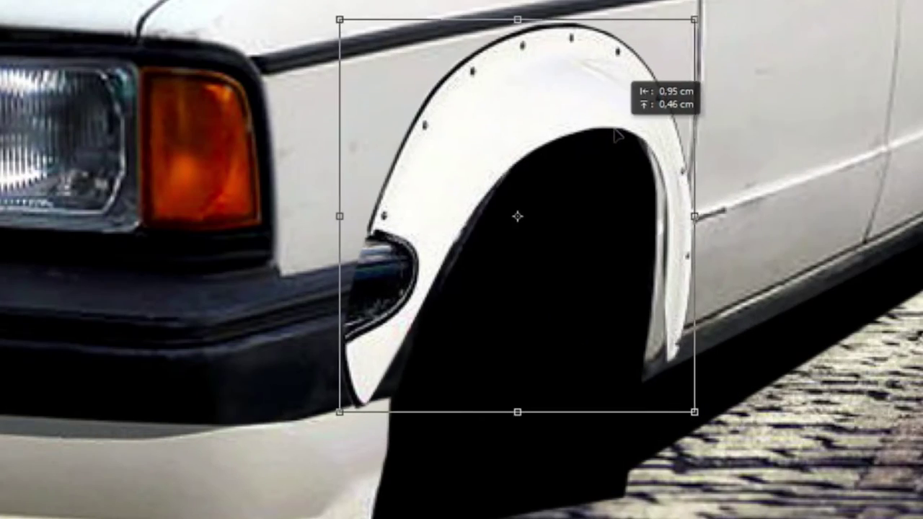
pyautogui.moveTo(518, 412); pyautogui.dragTo(525, 462)
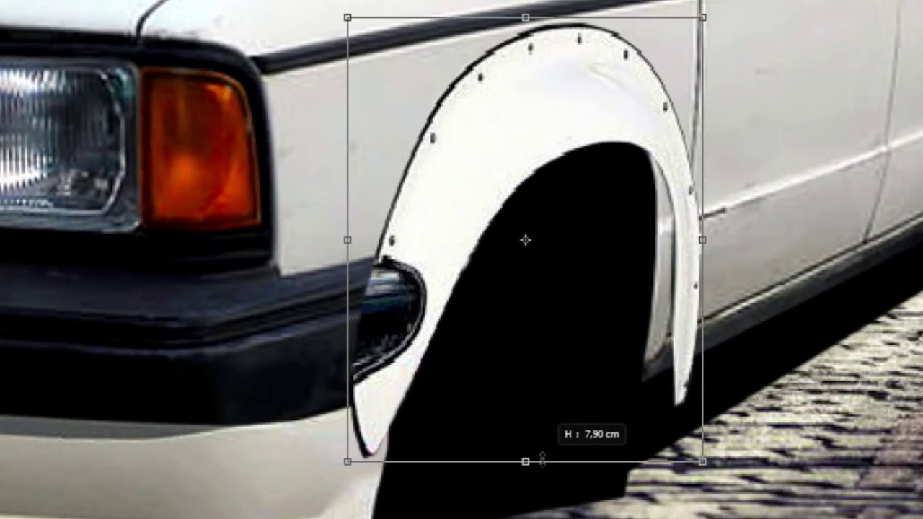
pyautogui.moveTo(539, 216)
pyautogui.mouseDown()
pyautogui.moveTo(602, 91)
pyautogui.moveTo(571, 101)
pyautogui.mouseUp()
pyautogui.moveTo(519, 1); pyautogui.dragTo(519, 62)
pyautogui.moveTo(694, 200); pyautogui.dragTo(685, 313)
pyautogui.moveTo(341, 200); pyautogui.dragTo(358, 188)
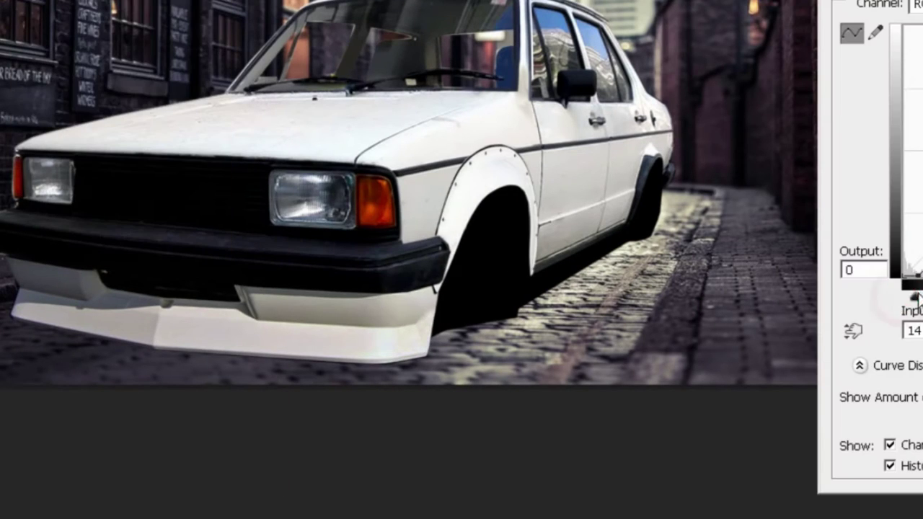
pyautogui.moveTo(916, 298); pyautogui.dragTo(922, 297)
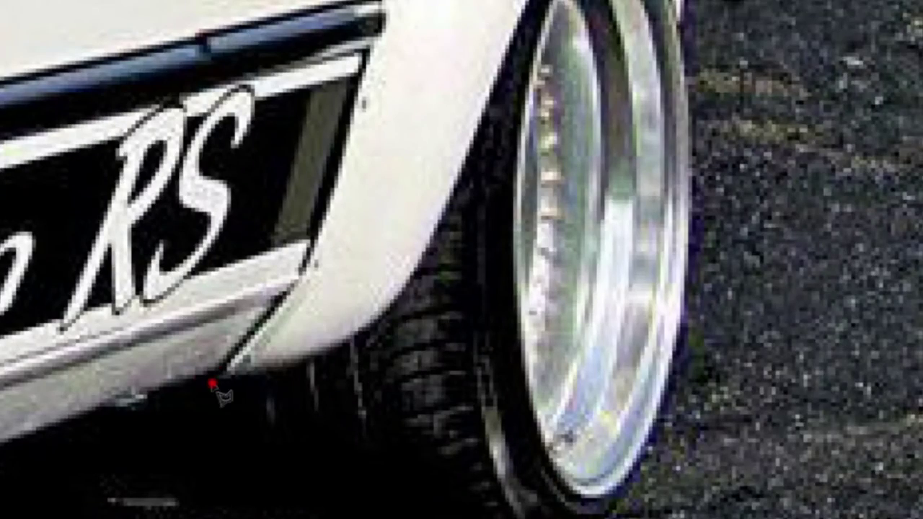
pyautogui.click(633, 127)
# - Fit a duplicated flare over the rear arch, widening it and stretching it taller
pyautogui.scroll(2, 599, 52)
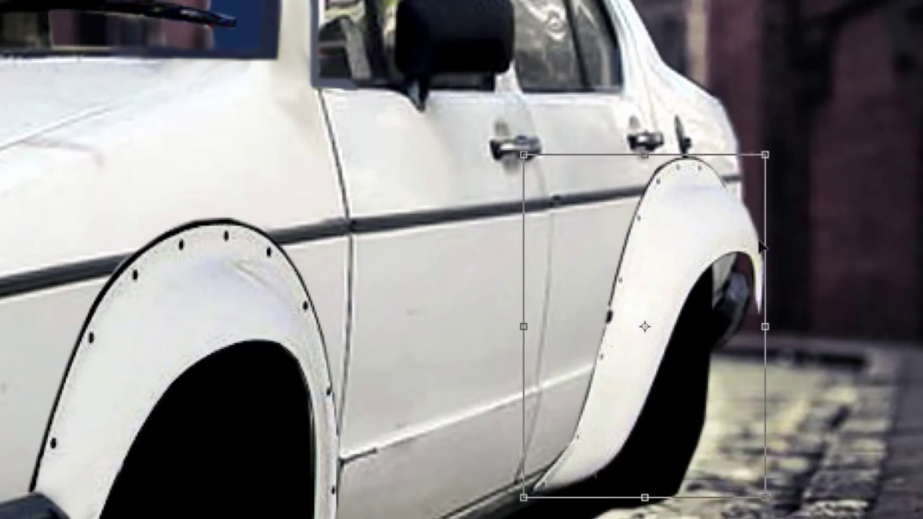
pyautogui.moveTo(762, 247); pyautogui.dragTo(745, 288)
pyautogui.moveTo(647, 155); pyautogui.dragTo(653, 123)
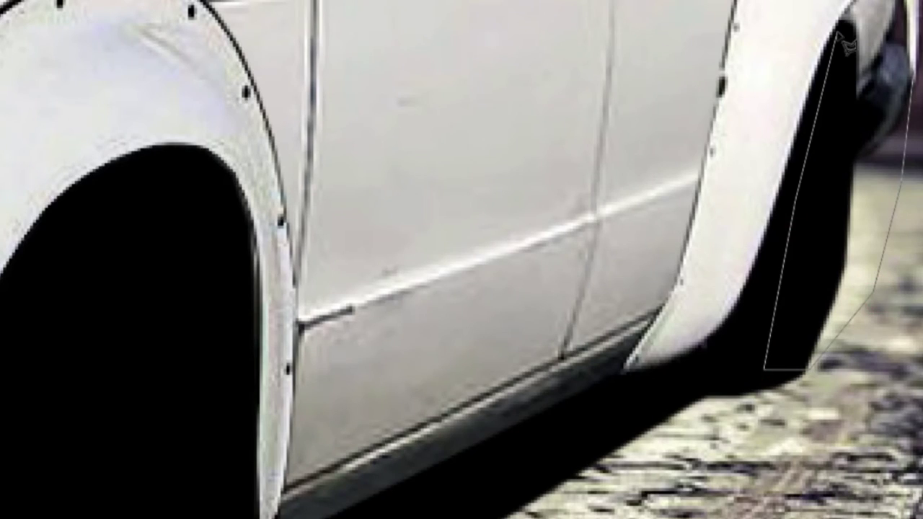
# - Cut out the chrome deep-dish wheel and fit it into the arch, rotated -2.9°
pyautogui.doubleClick(912, 67)
pyautogui.scroll(3, 732, 195)
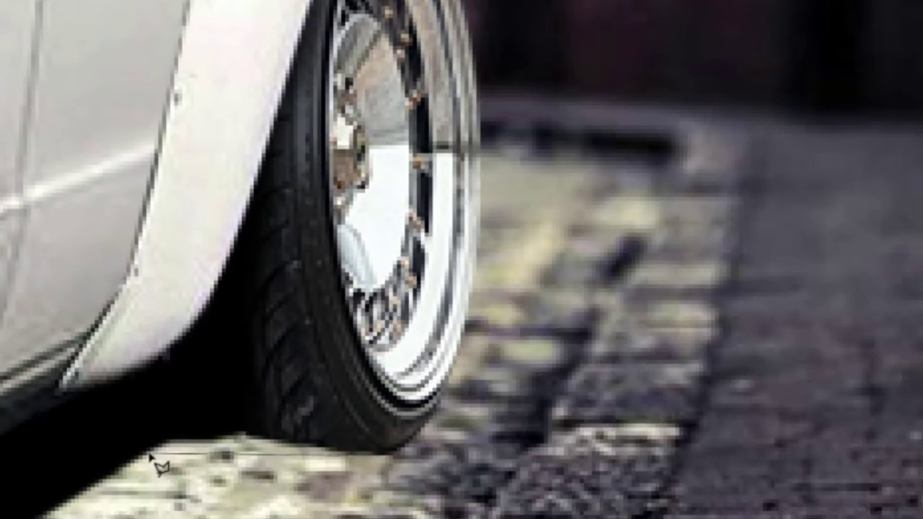
pyautogui.click(24, 310)
pyautogui.rightClick(148, 58)
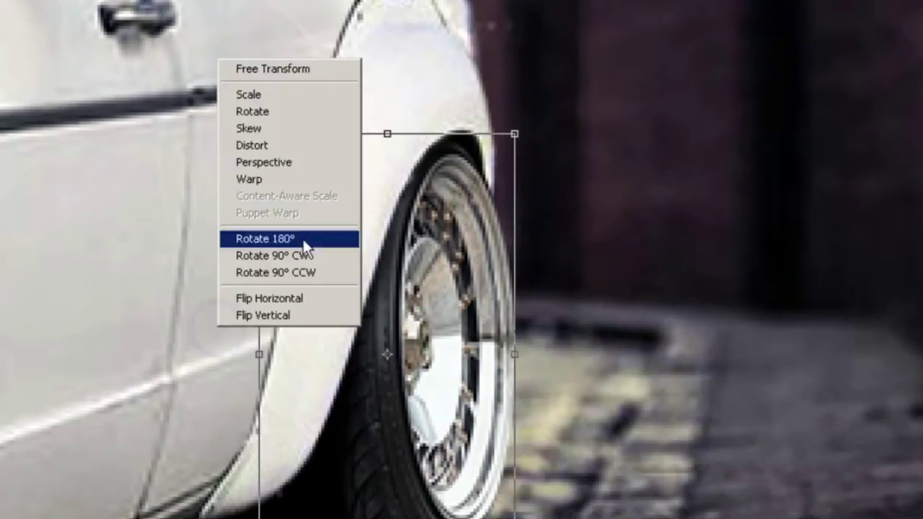
pyautogui.moveTo(521, 319); pyautogui.dragTo(527, 314)
pyautogui.press('Return')
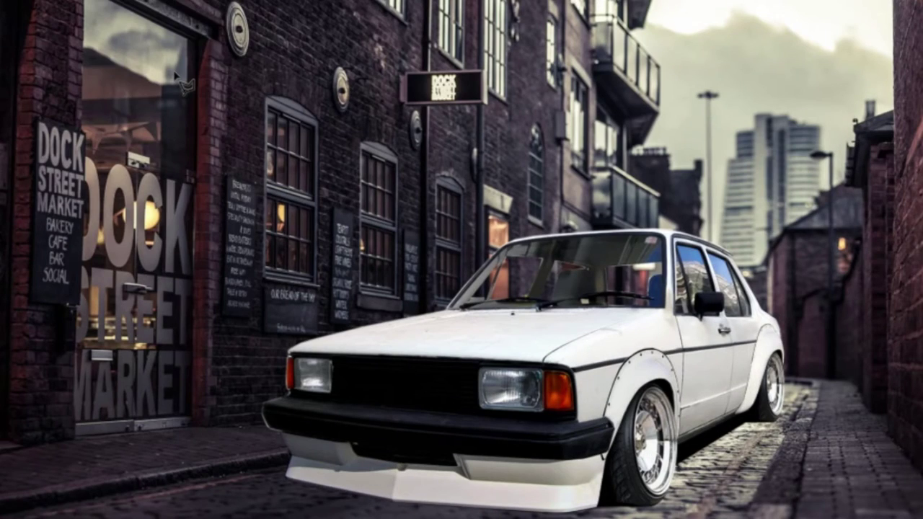
# - Apply a darkening adjustment from Image > Adjustments to the lower front bumper
pyautogui.click(175, 74)
pyautogui.click(862, 185)
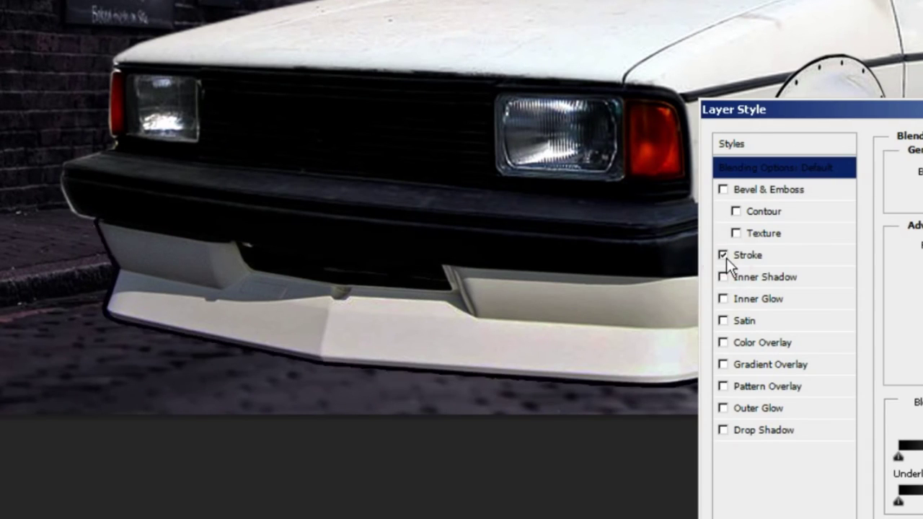
# - Enable Inner Shadow on the front bumper layer and drop the ground shadow selection
pyautogui.click(724, 278)
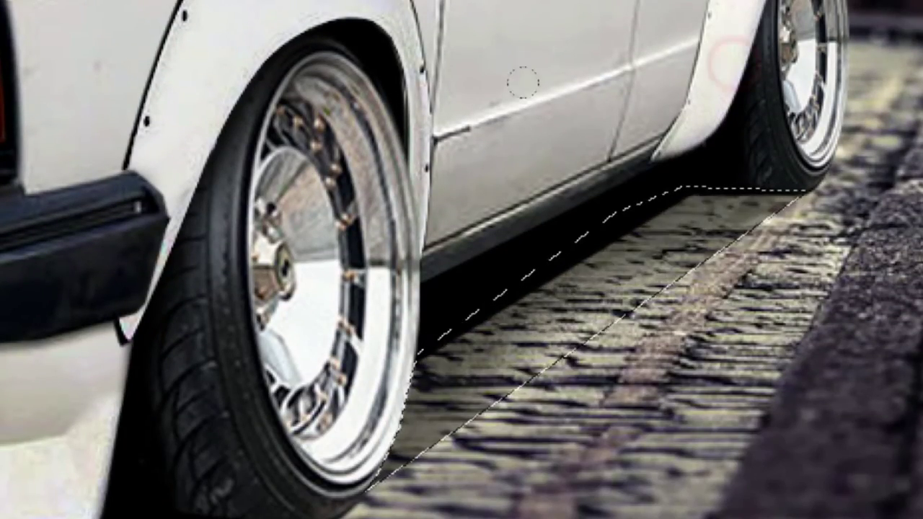
pyautogui.click(721, 120)
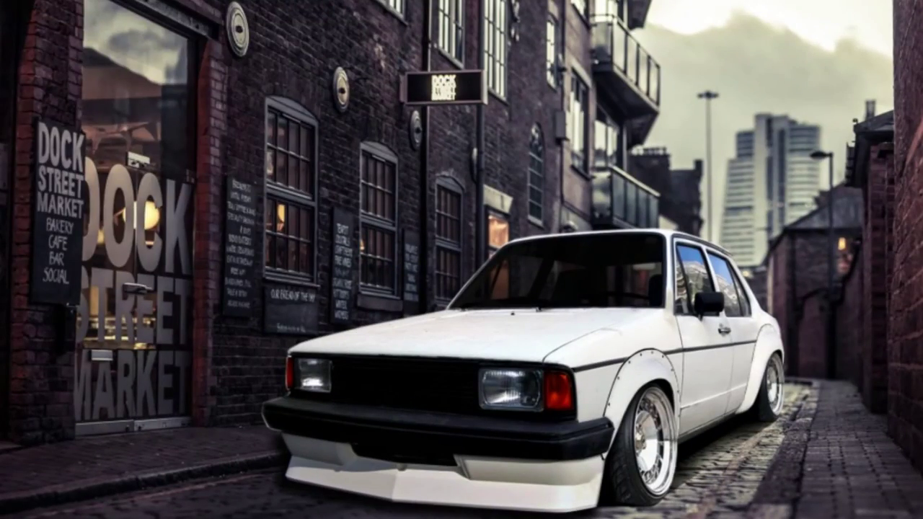